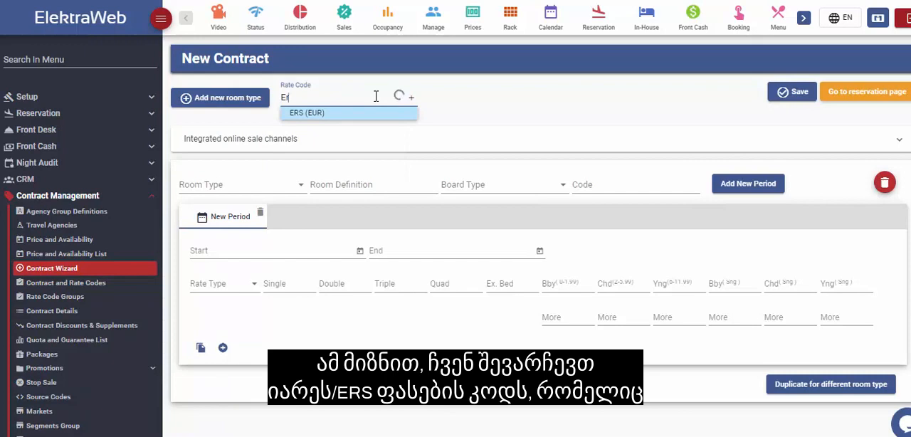
Step: Select rate code ERS (EUR) and room type STD for the new contract
left_click(404, 115)
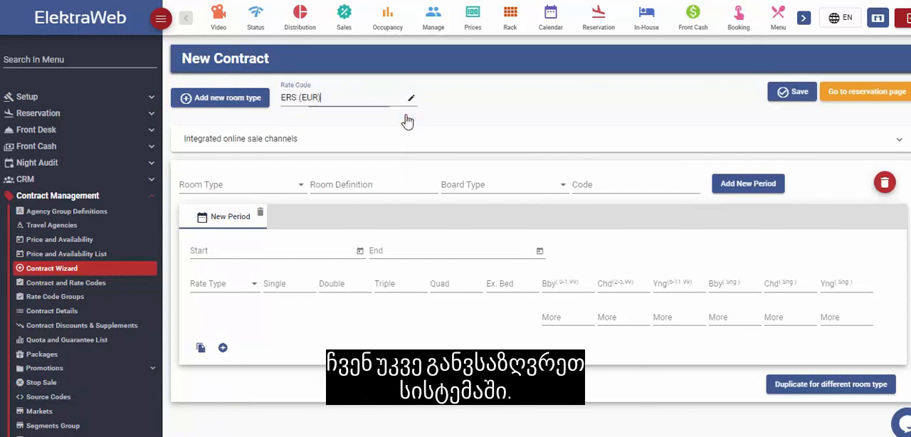
left_click(301, 184)
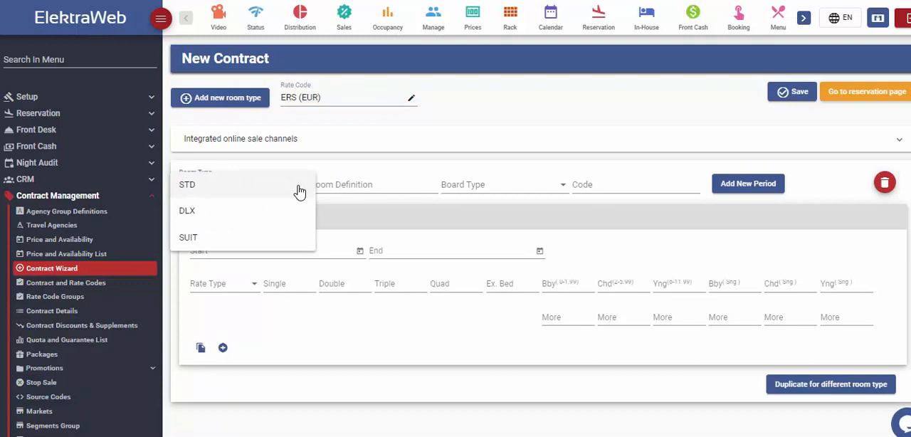
left_click(208, 186)
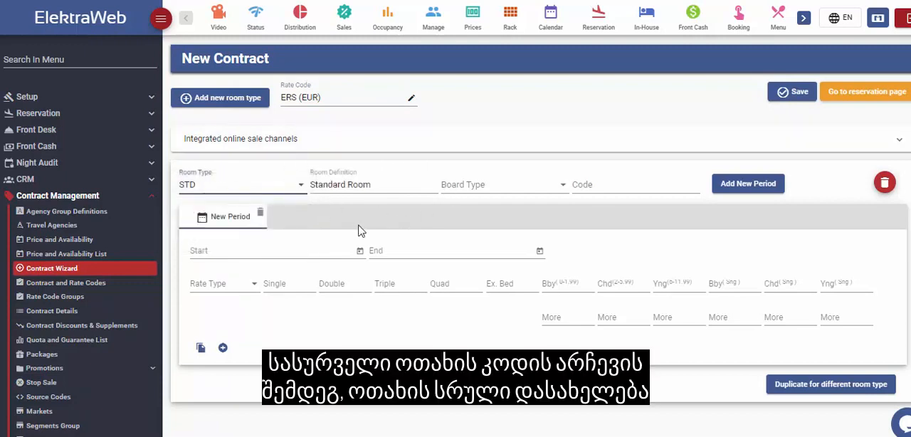
Step: Set the contract's board type to BB and its code to ERS 2021 SUMMER
left_click(561, 185)
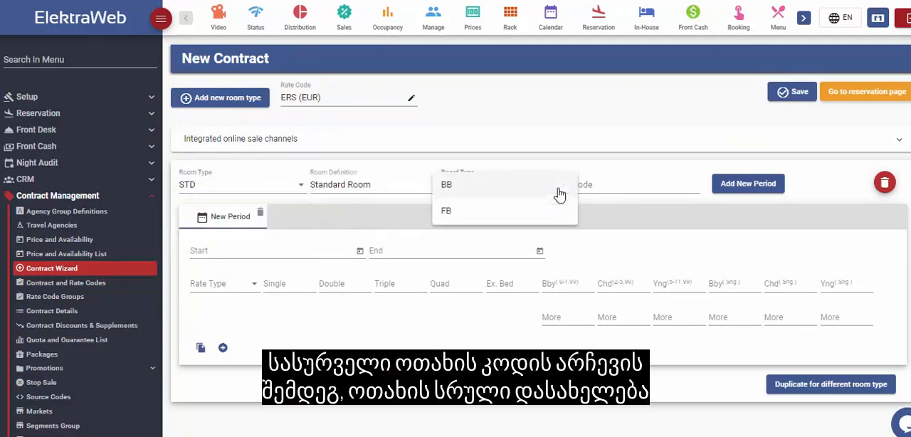
left_click(481, 194)
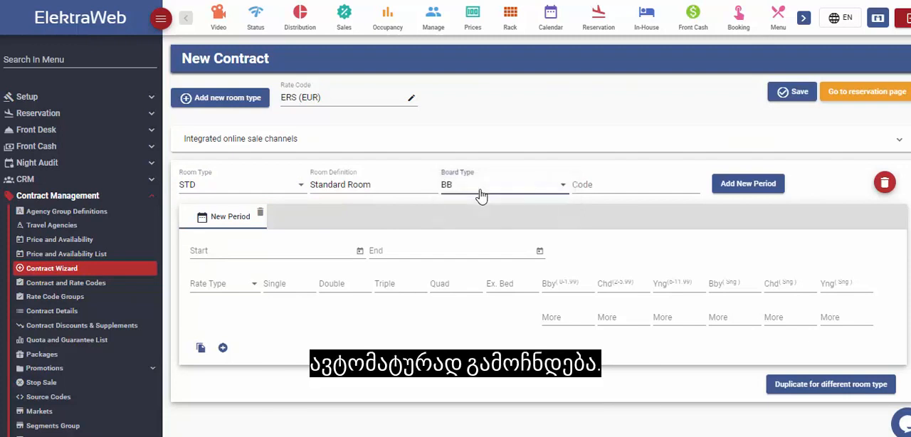
left_click(601, 185)
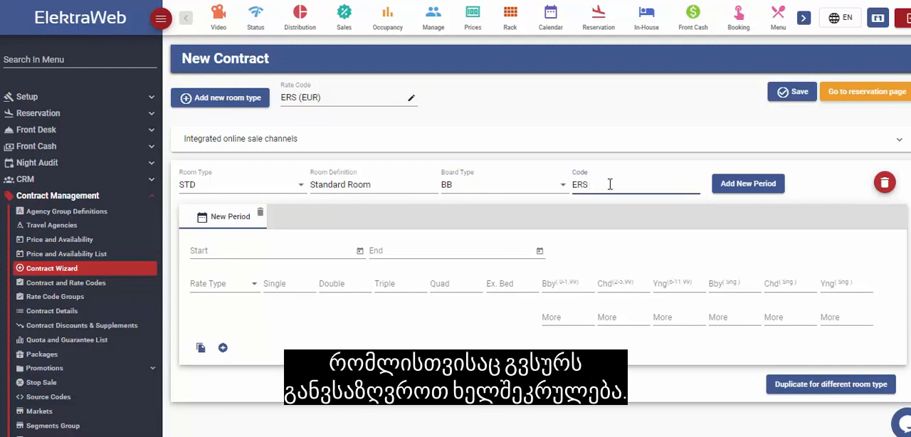
type("ERS 2021 SUMMER")
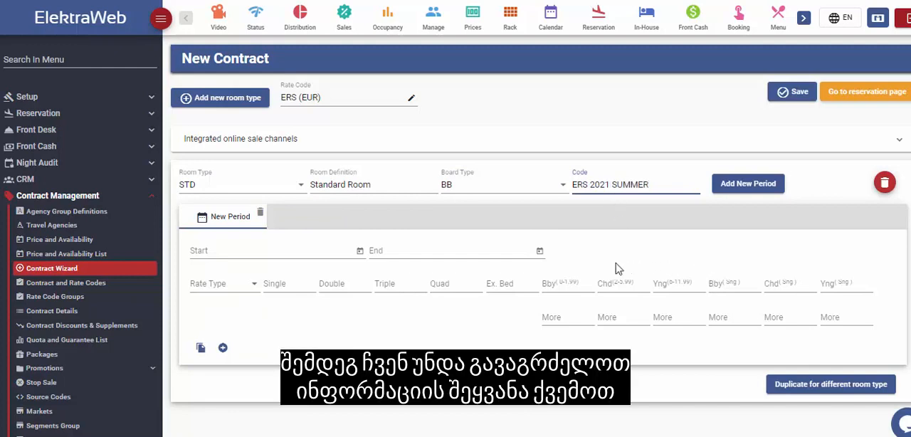
Step: Set the contract period to start on 10/5/2021 and end on 10/6/2021
left_click(361, 253)
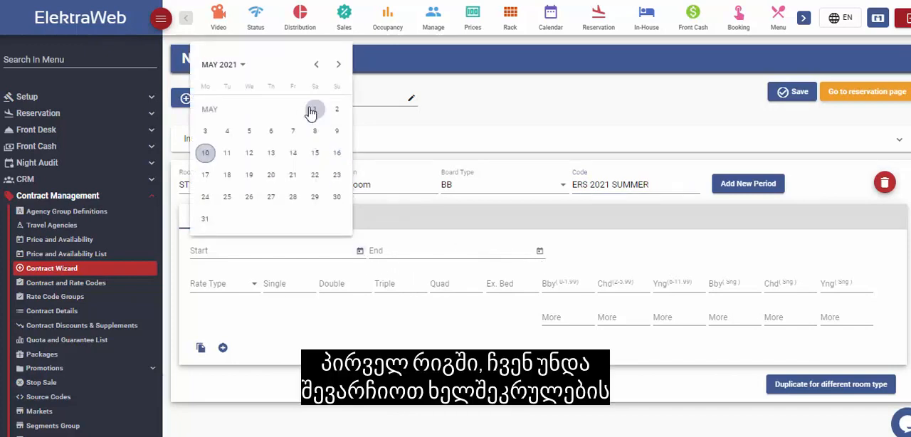
left_click(205, 153)
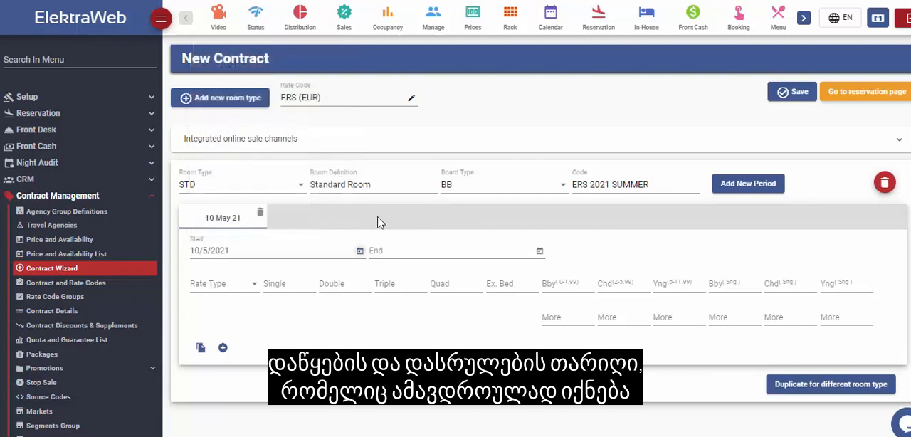
left_click(540, 251)
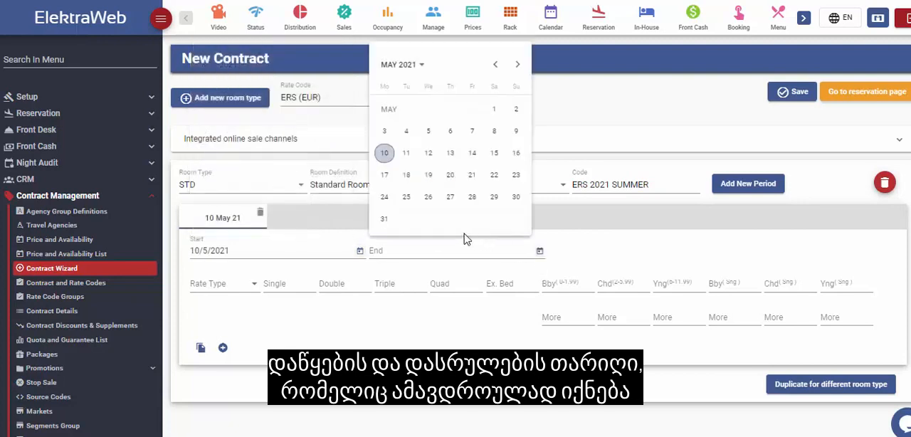
left_click(518, 64)
left_click(451, 153)
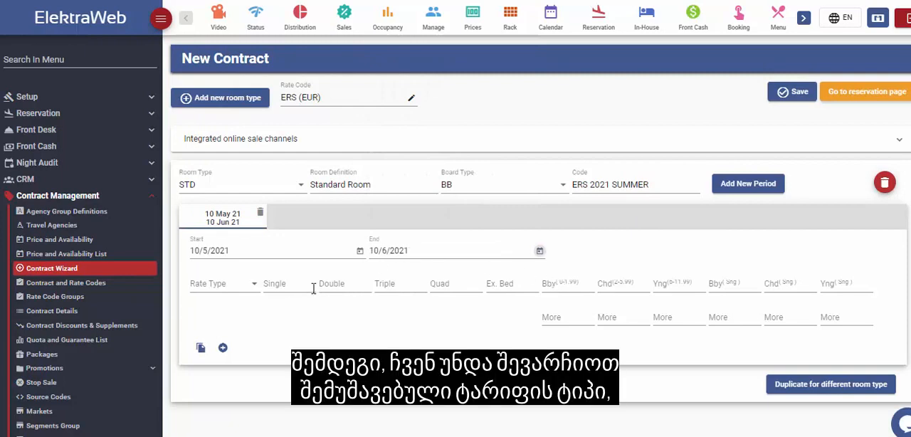
Step: Choose the Refundable rate type for the period and enter a double room price of 200
left_click(245, 290)
left_click(234, 316)
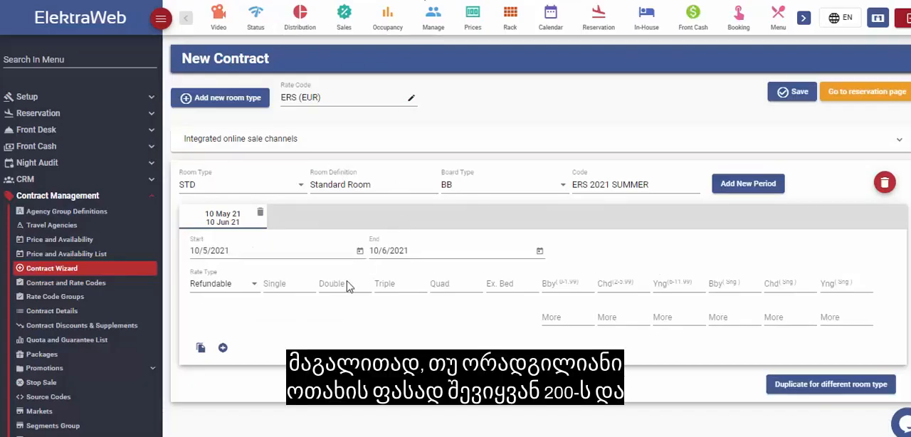
left_click(346, 285)
type("2")
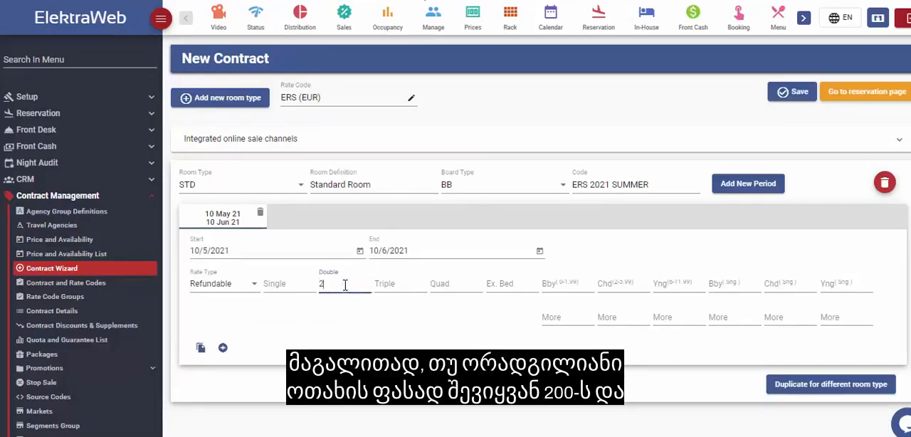
type("00")
left_click(407, 327)
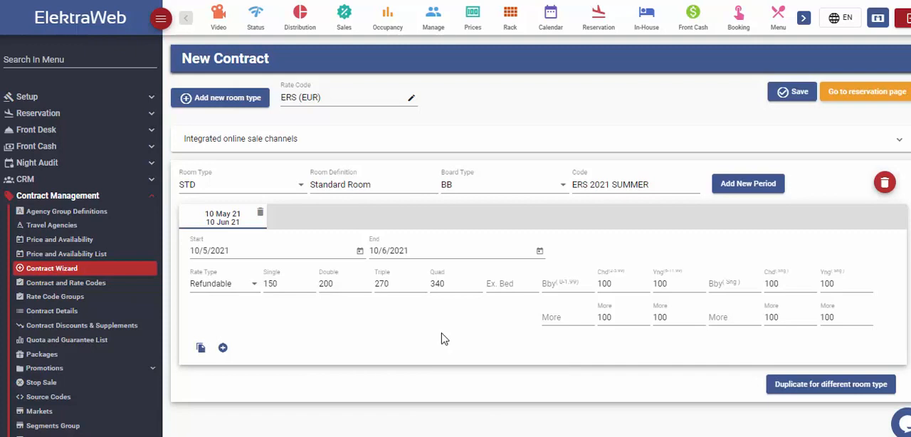
Step: Change the triple room price of the period to 290
left_click_drag(393, 284, 377, 284)
type("9")
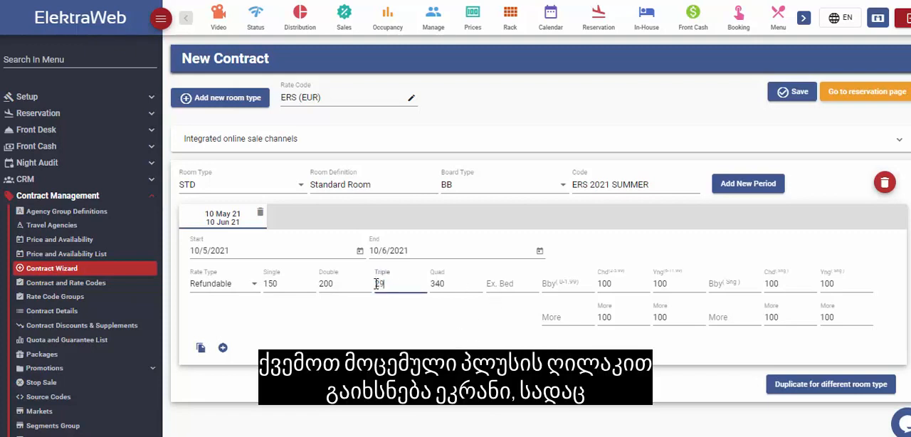
left_click(486, 339)
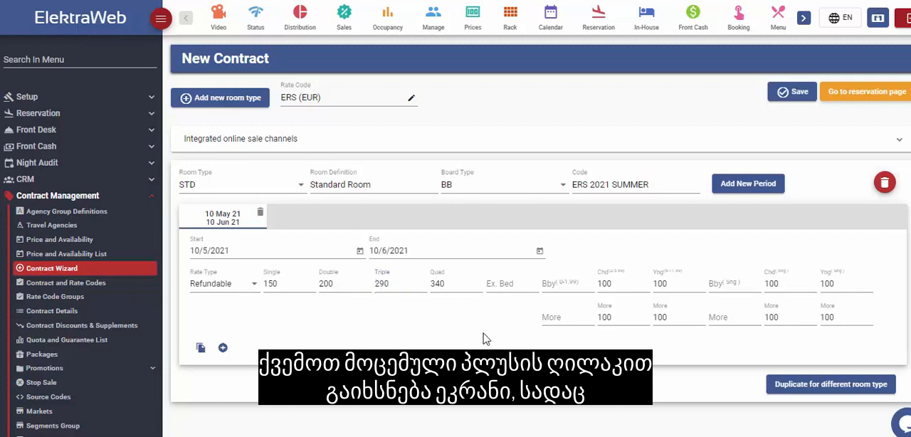
Step: Expand the period's additional details and set the sale interval from 1/4/2021 to 30/4/2021
left_click(223, 348)
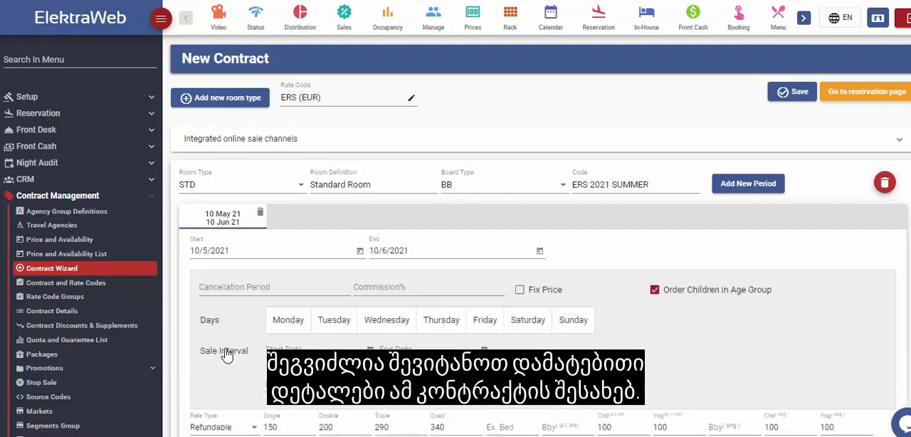
scroll(513, 380, "down", 2)
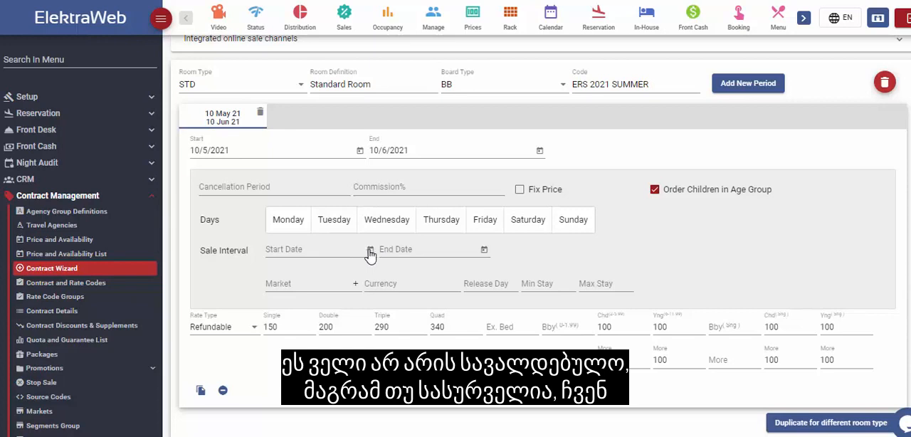
left_click(369, 251)
left_click(392, 64)
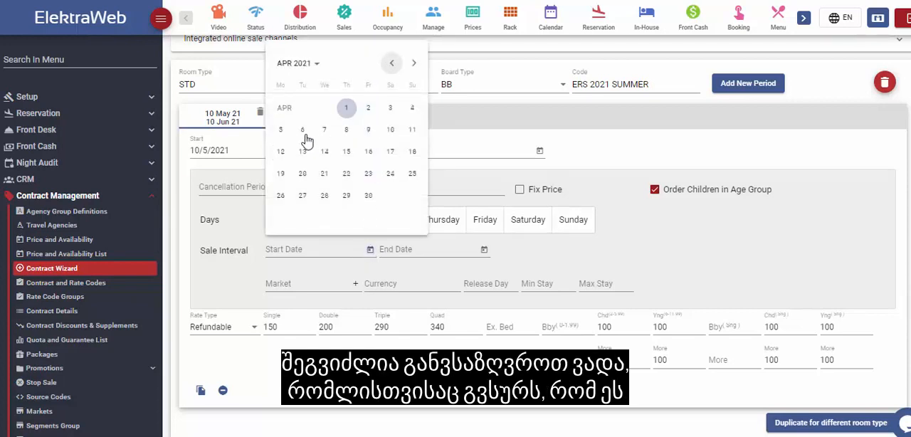
left_click(346, 107)
left_click(484, 249)
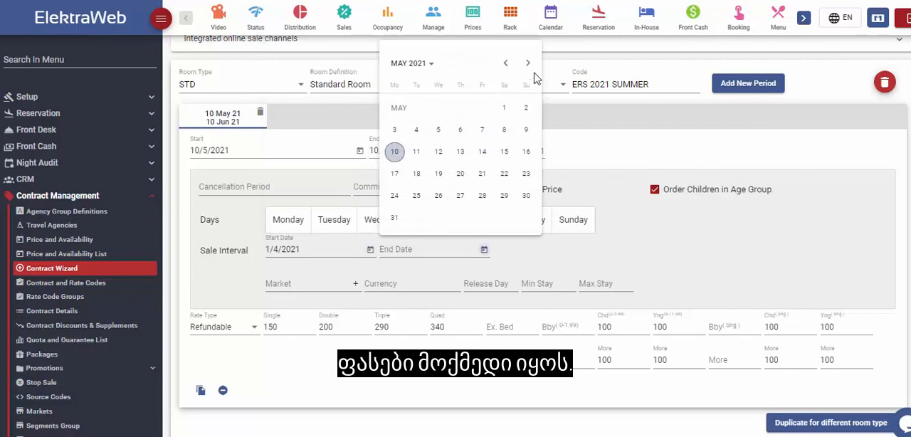
left_click(505, 63)
left_click(482, 197)
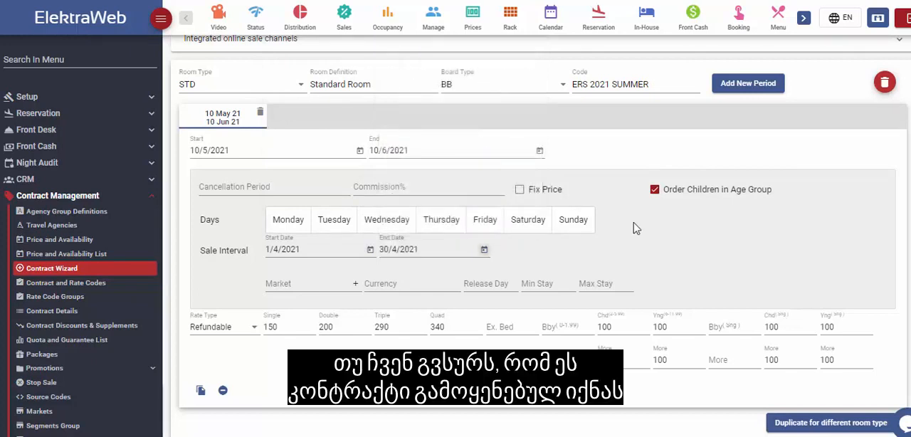
Step: Restrict the contract period to the EUR market
left_click(338, 284)
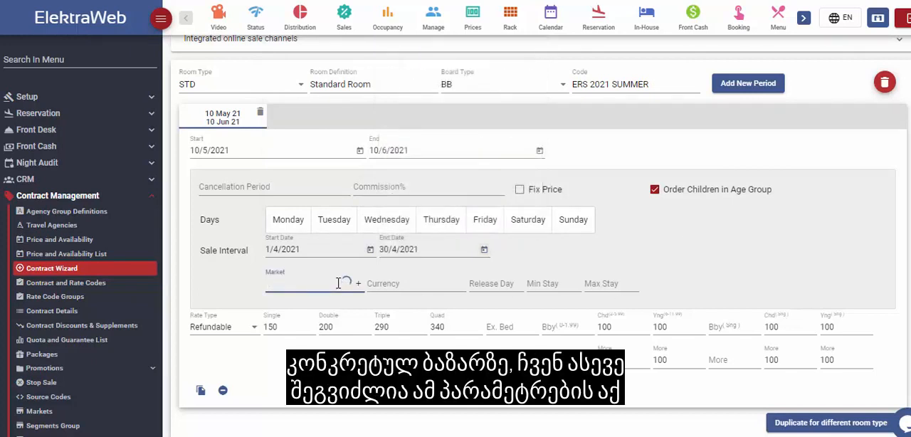
left_click(346, 283)
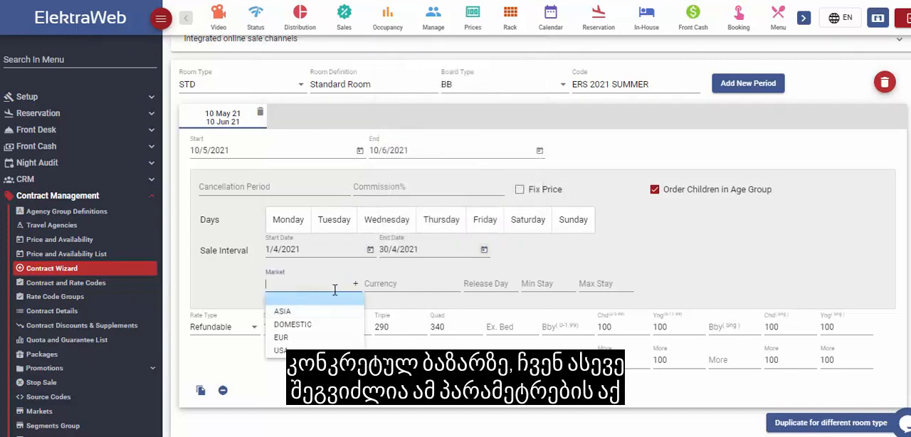
left_click(303, 343)
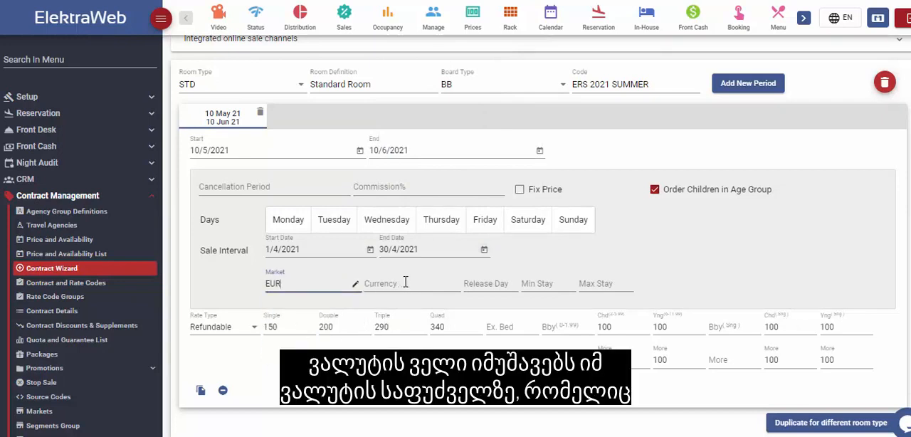
scroll(420, 146, "up", 3)
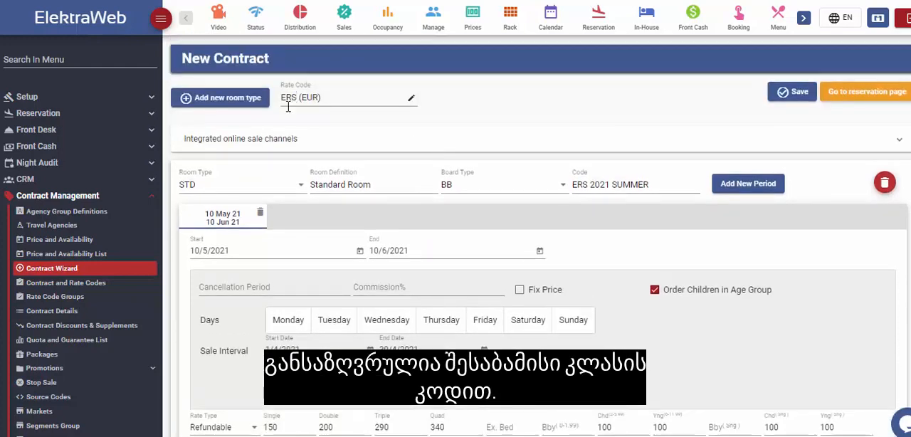
scroll(412, 346, "down", 3)
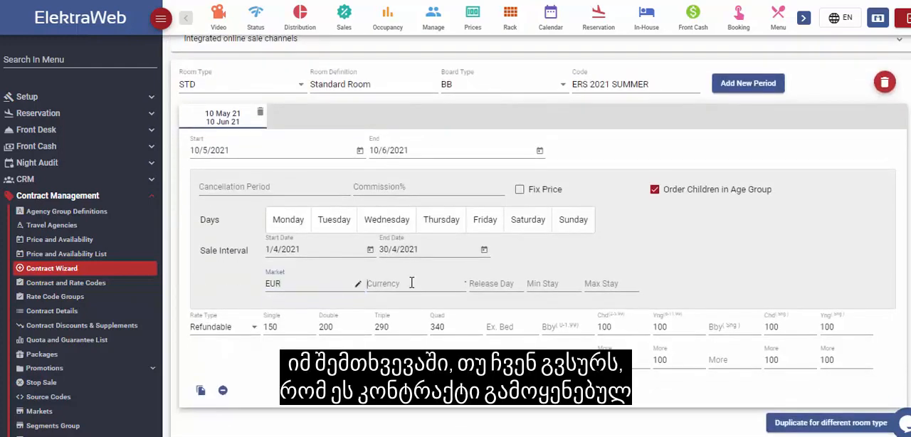
left_click(411, 284)
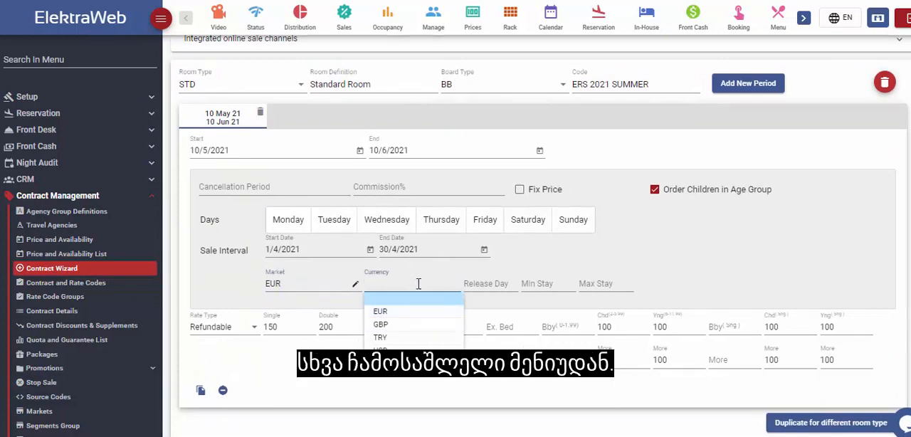
left_click(463, 402)
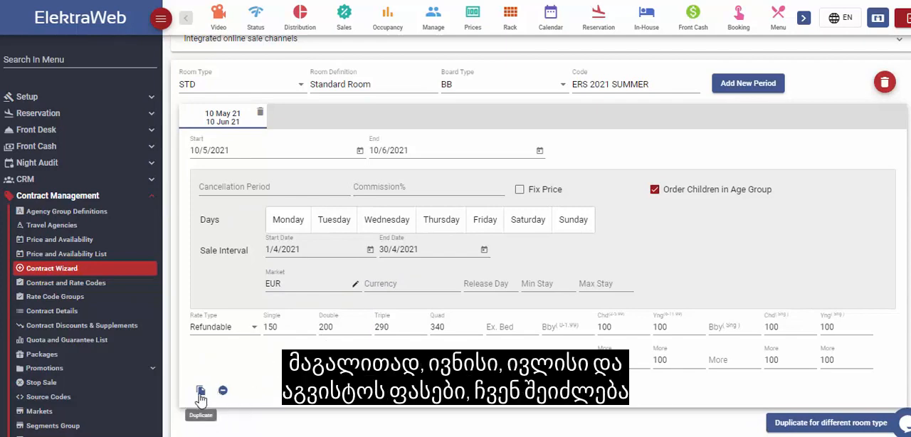
Step: Add three consecutive new periods covering 11/6/2021 to 12/7/2021, 13/7/2021 to 13/8/2021 and 14/8/2021 to 14/9/2021
left_click(756, 85)
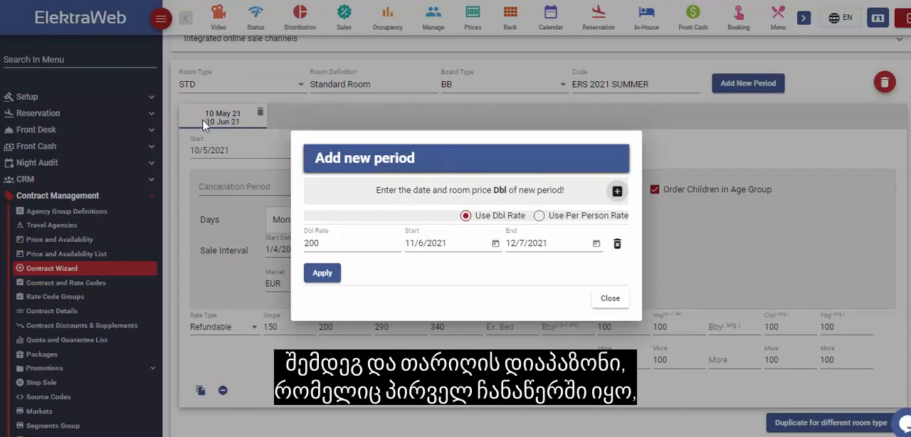
left_click(597, 247)
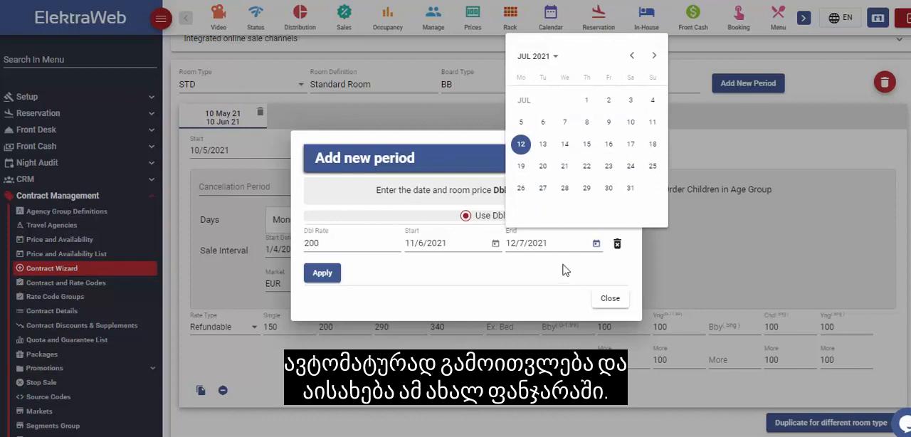
left_click(564, 265)
left_click(617, 191)
left_click(618, 198)
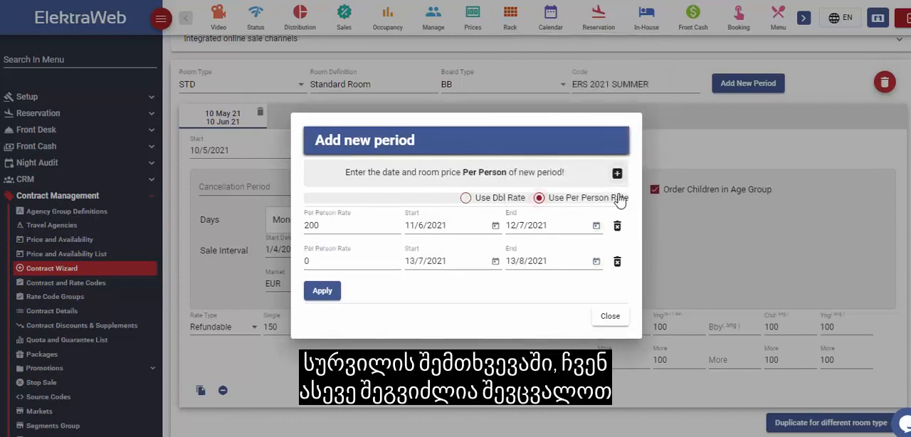
left_click(617, 174)
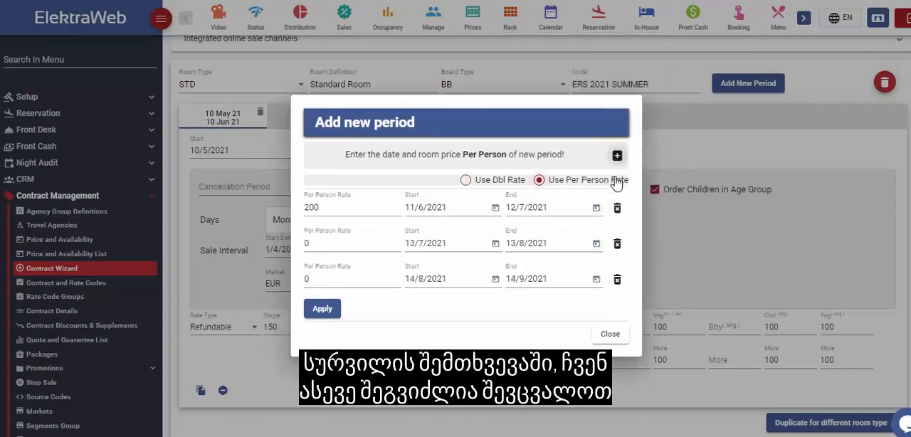
Step: Price the new periods by double rate and set the rate of the period starting 13/7/2021 to 350
left_click(477, 181)
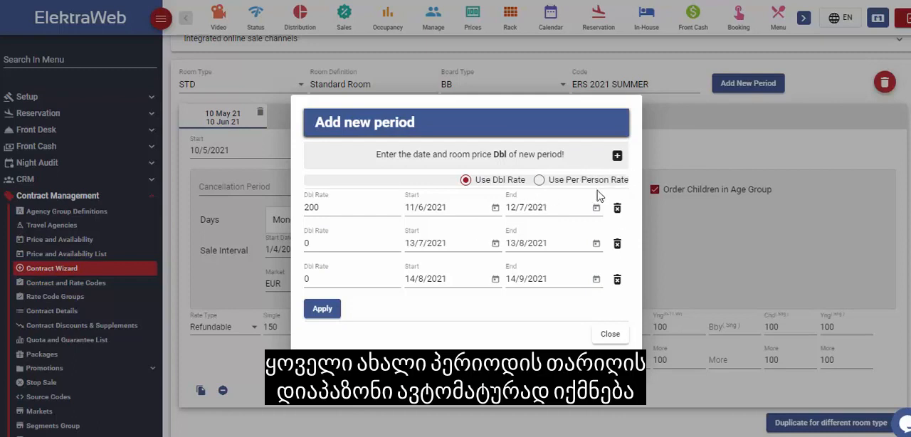
left_click(539, 180)
left_click(466, 181)
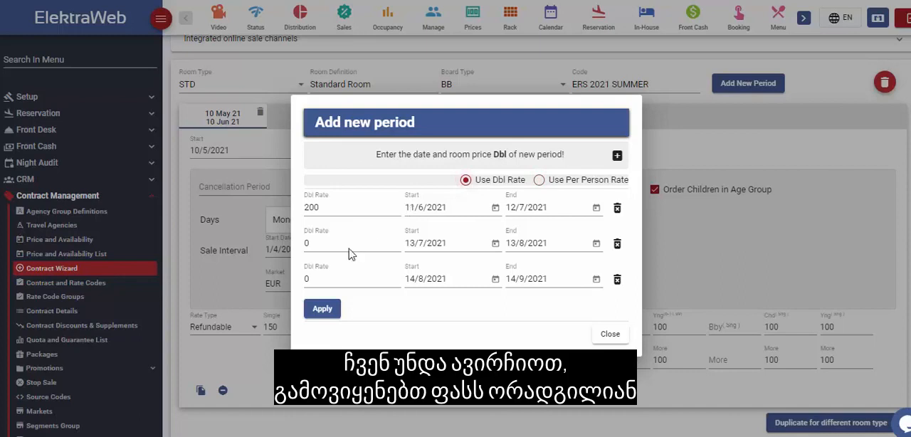
left_click_drag(351, 255, 299, 254)
type("3")
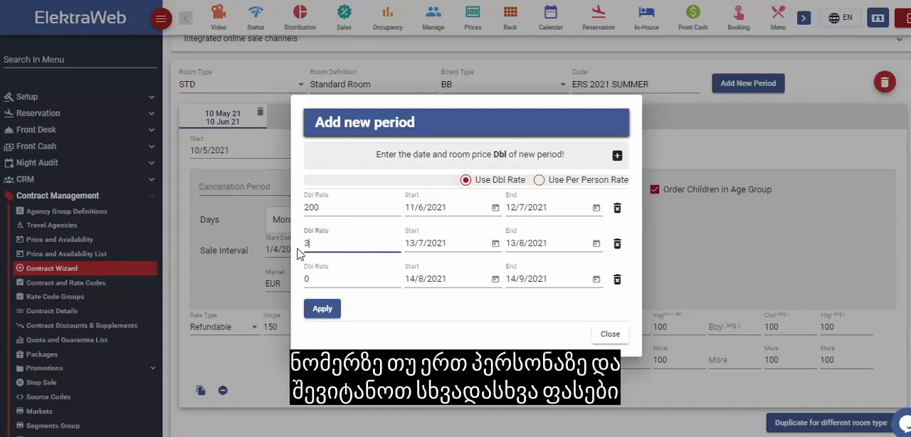
key("Tab")
key("Tab")
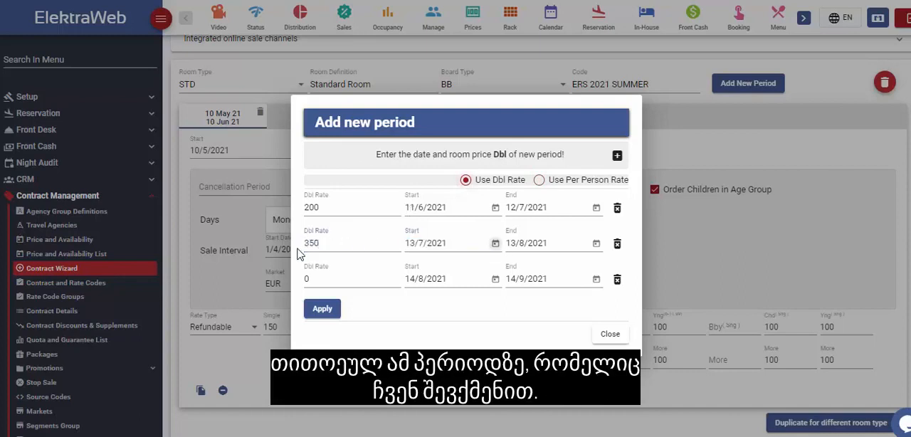
Step: Set the double rate of the period starting 14/8/2021 to 450 and add the new periods to the contract
left_click(310, 283)
left_click_drag(310, 282, 301, 290)
type("45")
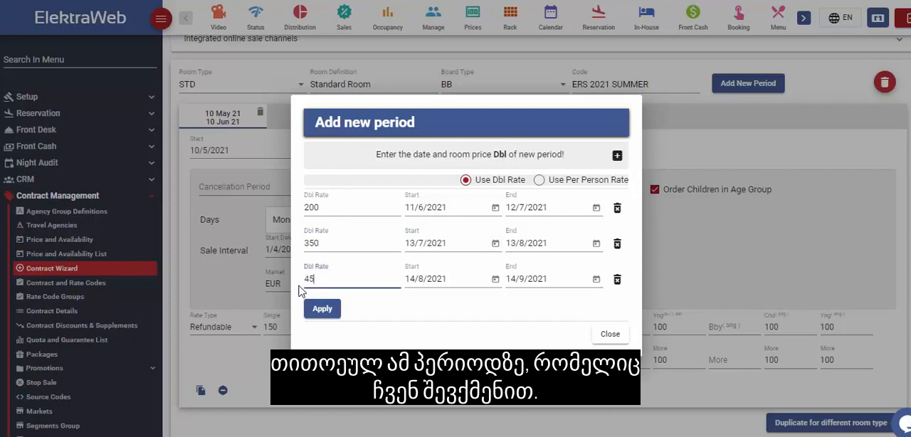
type("0")
left_click(322, 308)
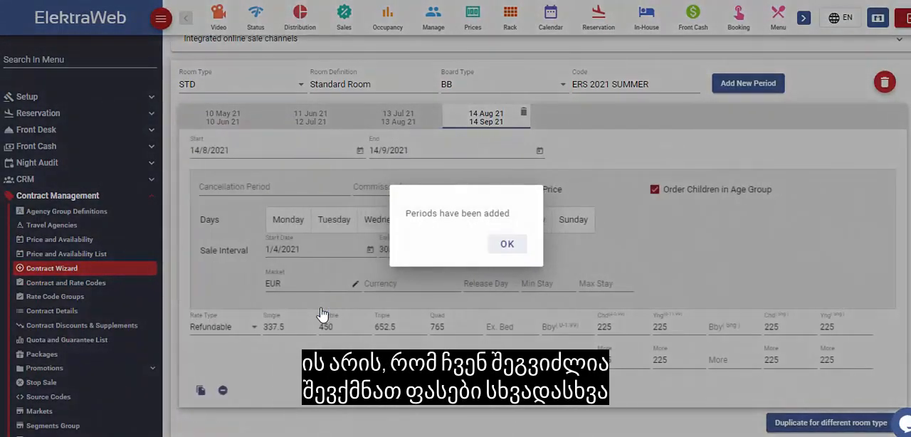
left_click(502, 244)
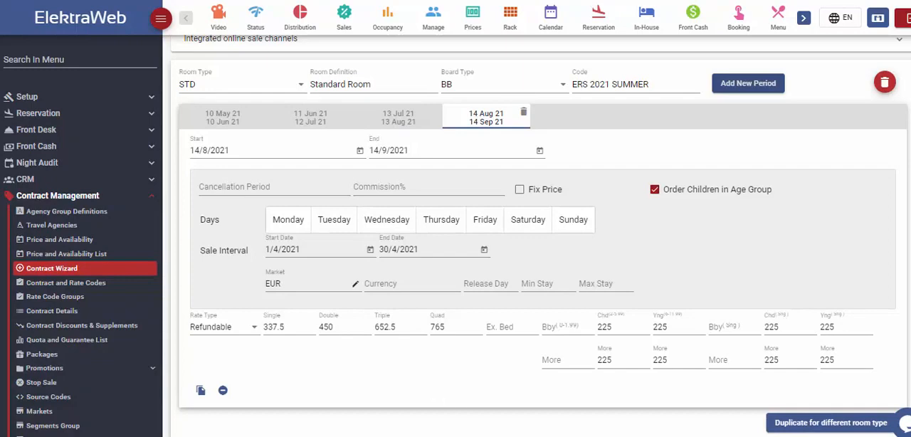
Step: Start duplicating the standard room contract for room type DLX with board type BB
left_click(819, 425)
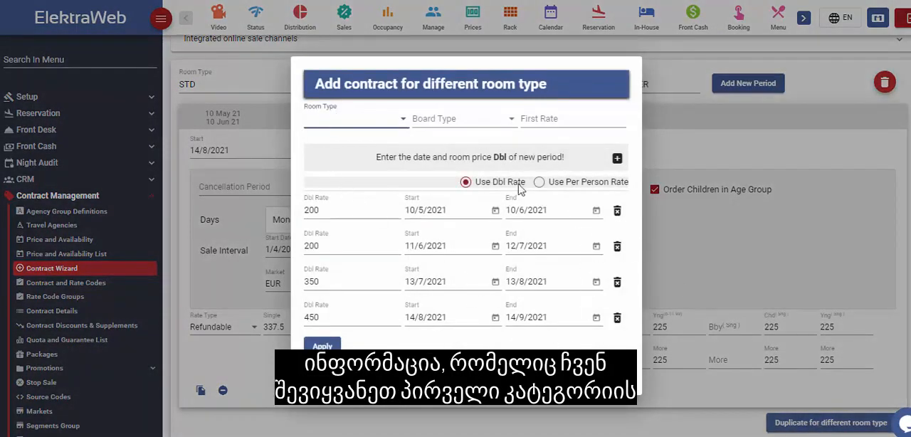
left_click(404, 123)
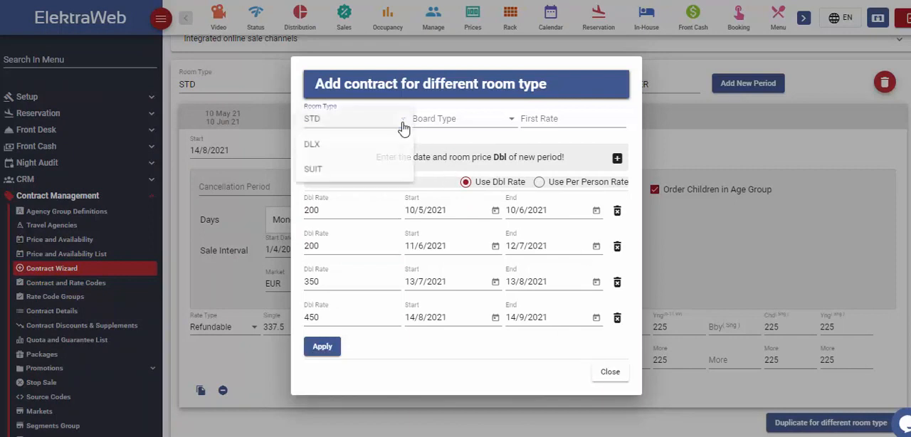
left_click(486, 130)
left_click(477, 128)
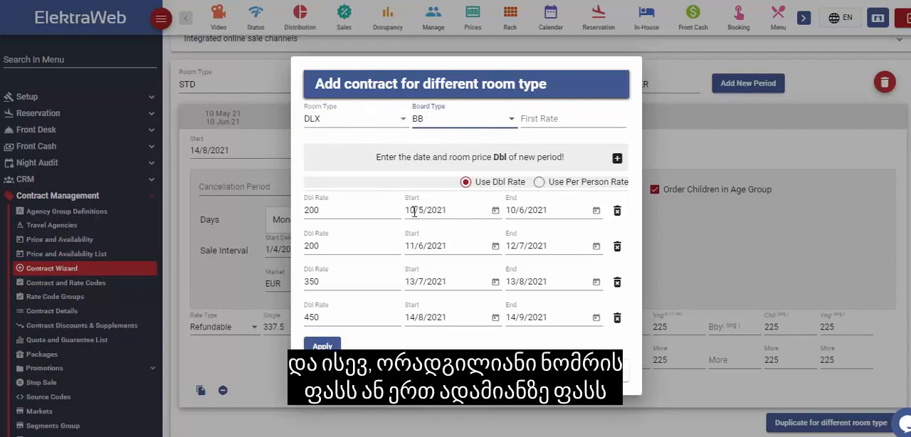
Step: Set the double rates of the four DLX periods to 320, 450, 550 and 600 in date order and apply the duplication
left_click_drag(325, 211, 299, 210)
type("320")
key("Tab")
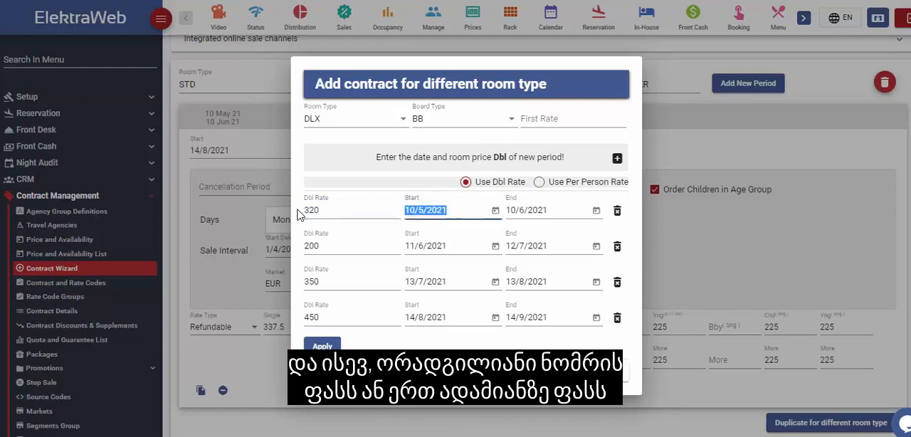
left_click_drag(351, 245, 302, 291)
type("450")
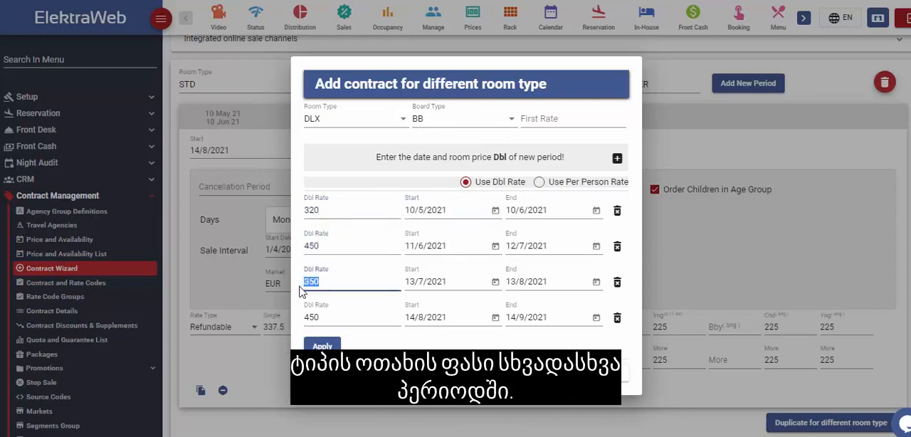
type("550")
left_click_drag(320, 318, 298, 321)
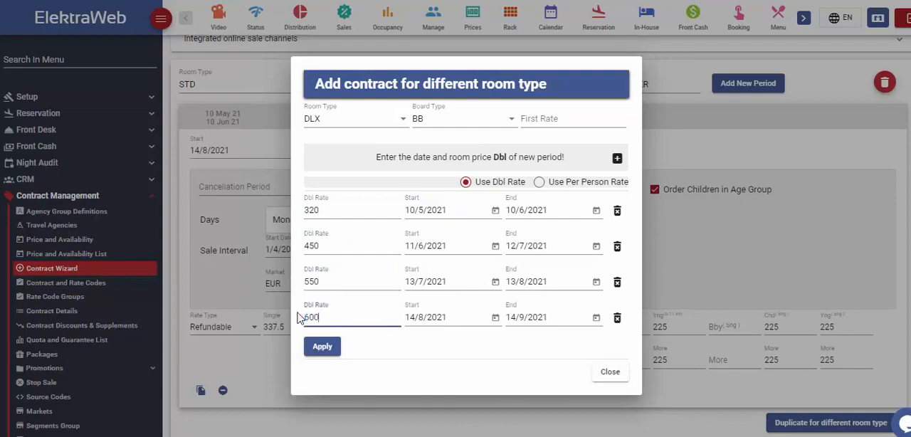
left_click(322, 347)
left_click(507, 244)
Step: Save the new ERS (EUR) contract with its STD and DLX room types
scroll(470, 244, "up", 5)
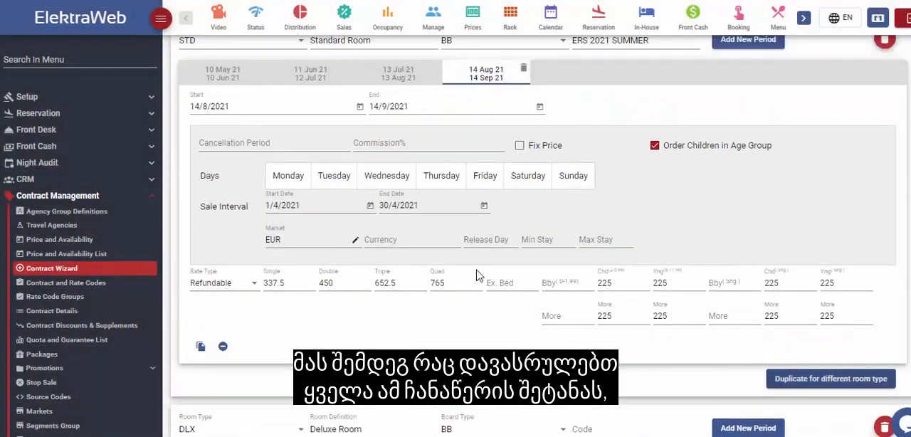
scroll(374, 200, "up", 2)
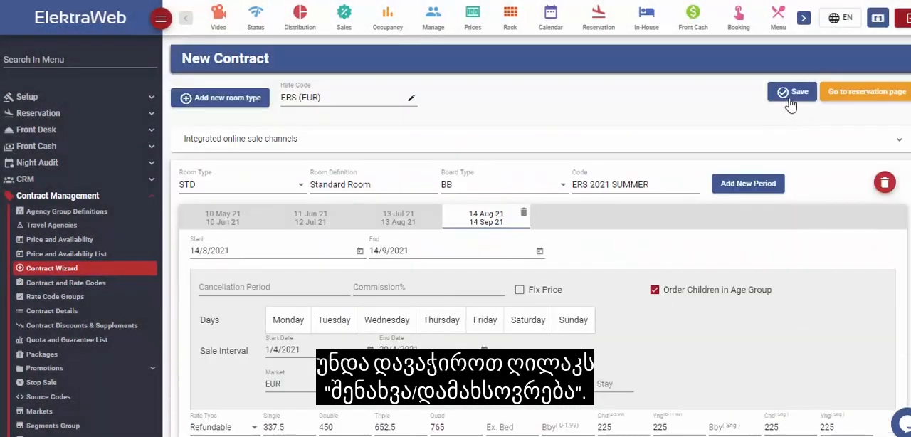
left_click(793, 100)
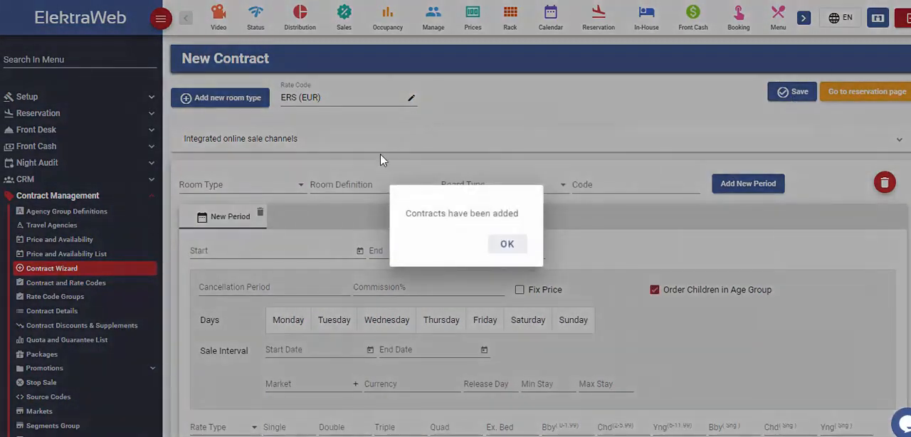
left_click(507, 245)
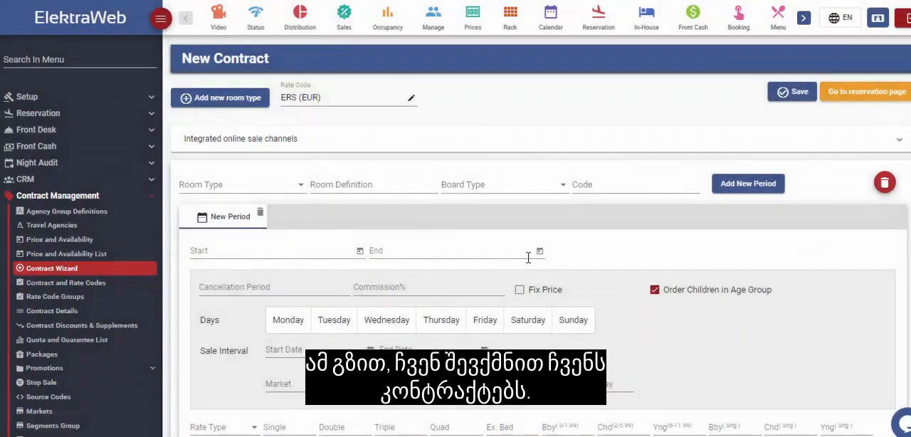
Step: Open the contract details list and filter the active contracts by code "ERS 2021"
left_click(65, 313)
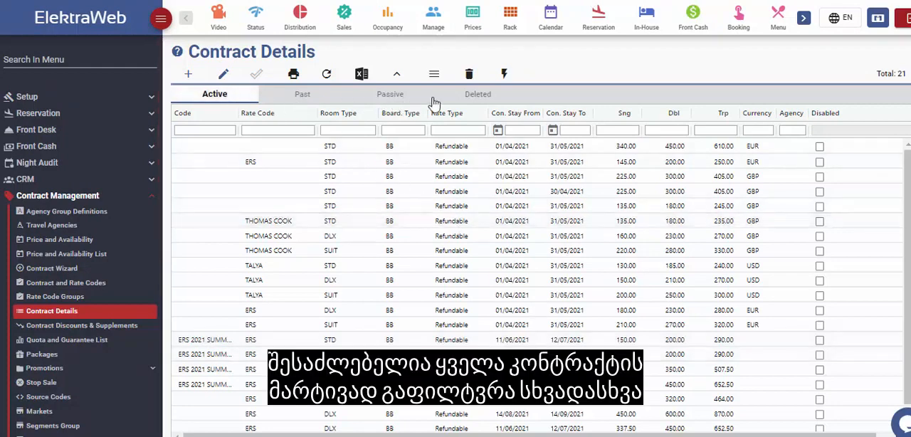
left_click(205, 129)
type("ERS ")
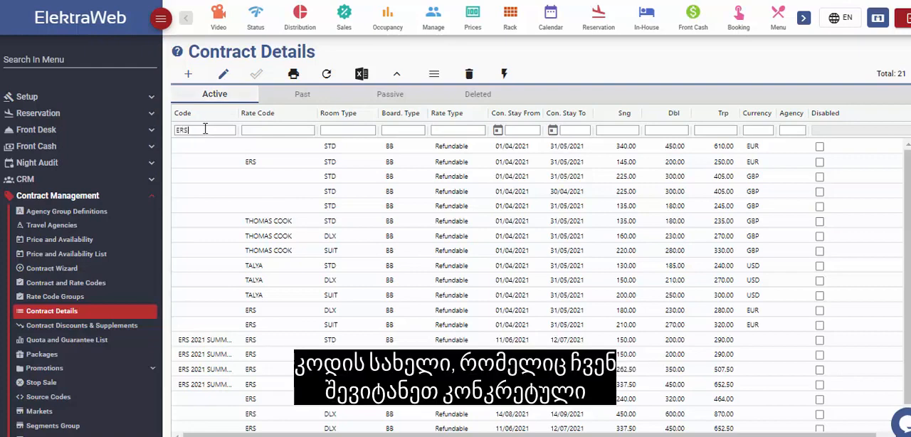
type("2021")
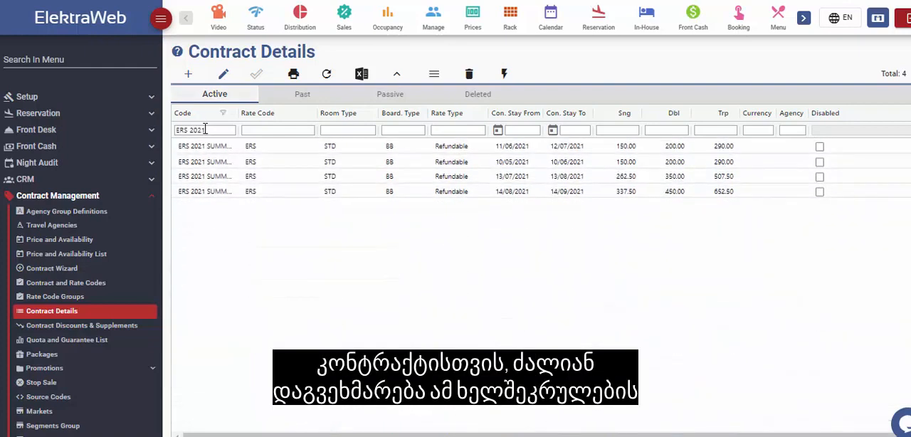